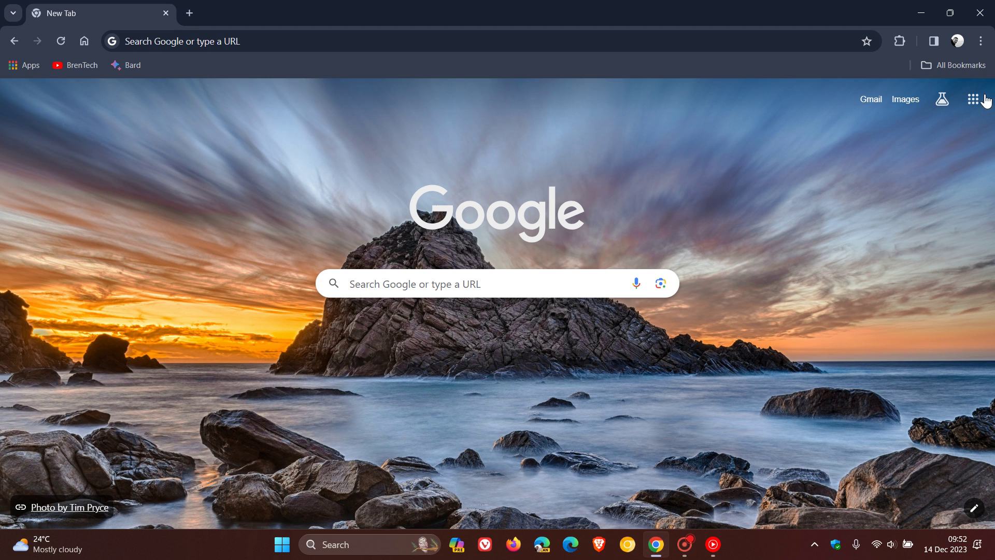
Open Chrome's three-dot menu, then dismiss it to leave the sunset New Tab page showing
click(980, 41)
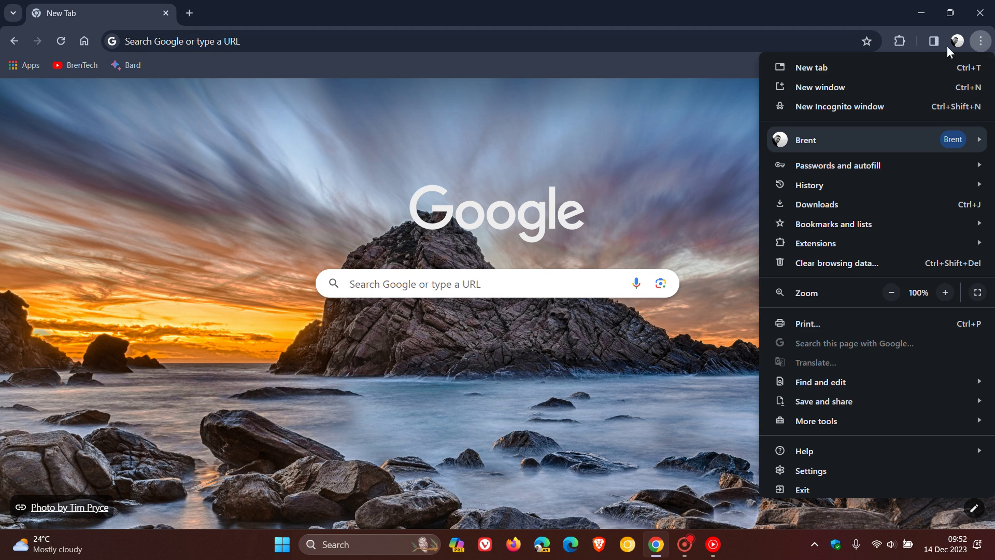
click(656, 150)
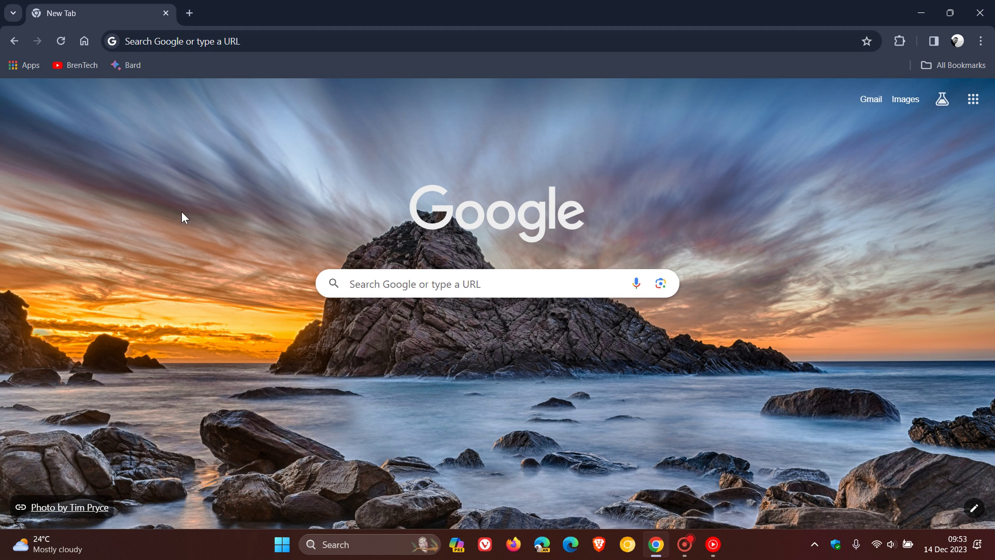
Open and close the Tab Search list, then open the three-dot main menu
click(14, 14)
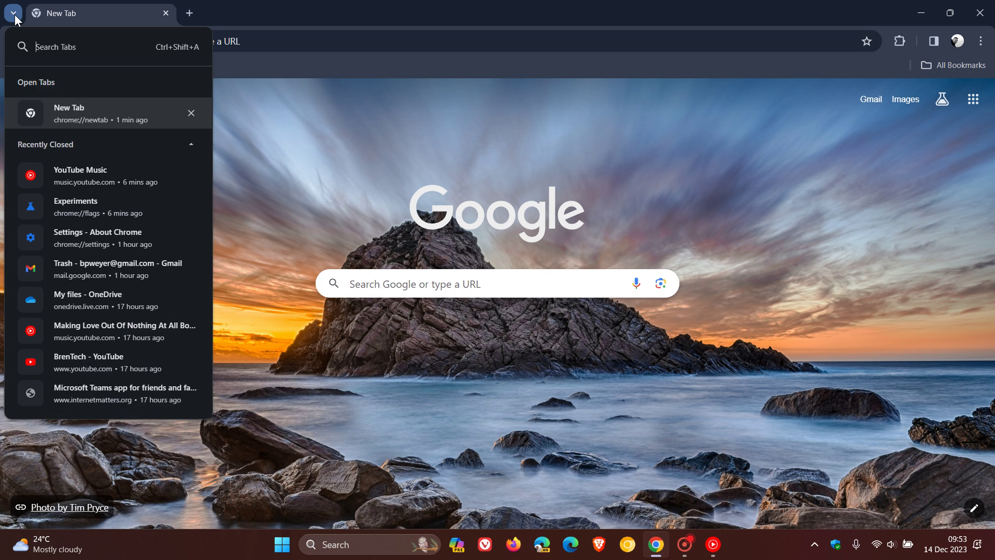
click(802, 246)
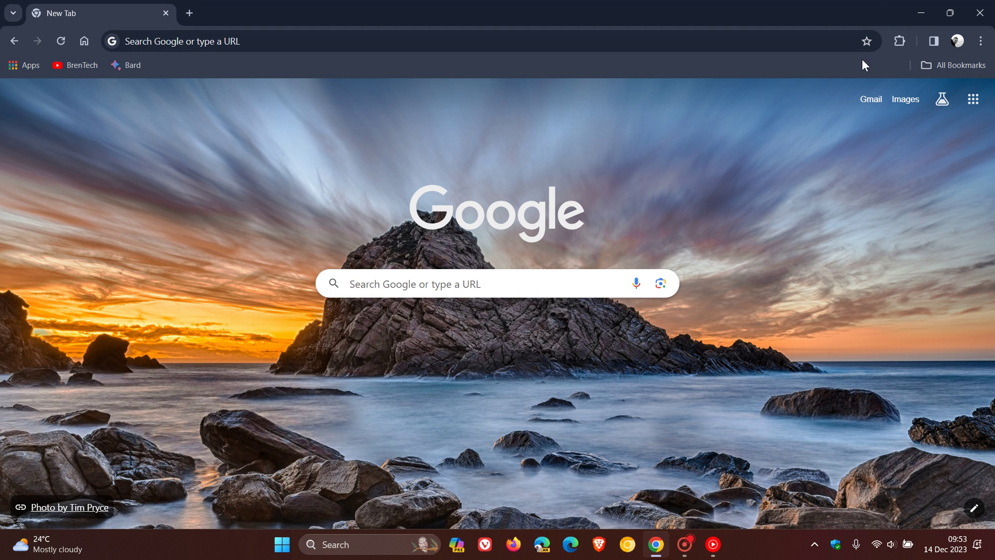
click(980, 41)
Confirm via Help > About Google Chrome that version 120.0.6099.110 is up to date, then go Home
mouse_move(862, 454)
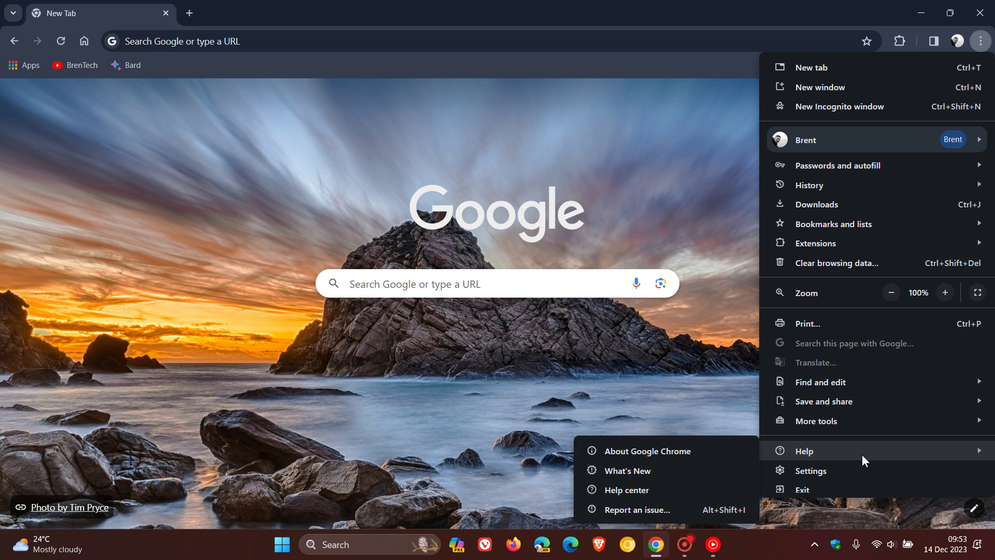
click(698, 455)
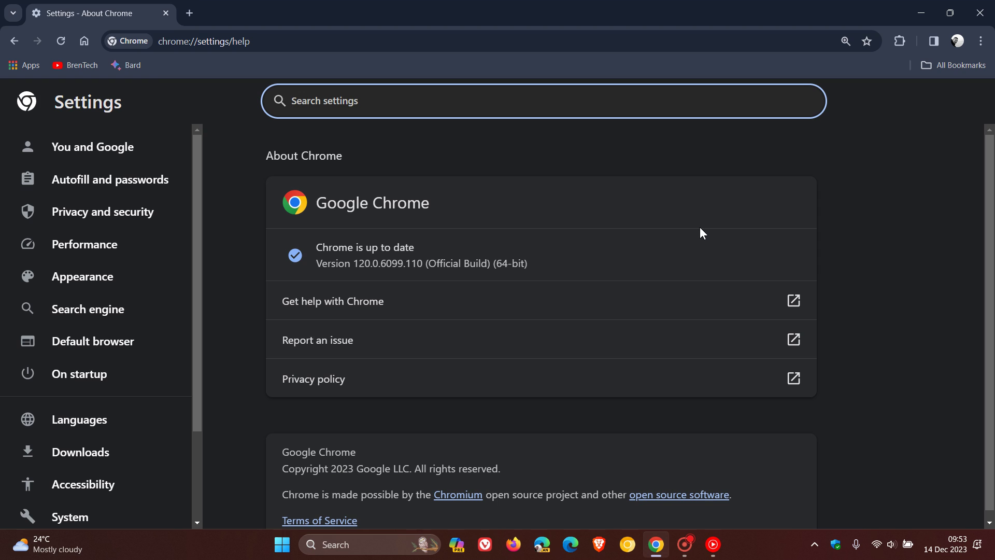
click(300, 206)
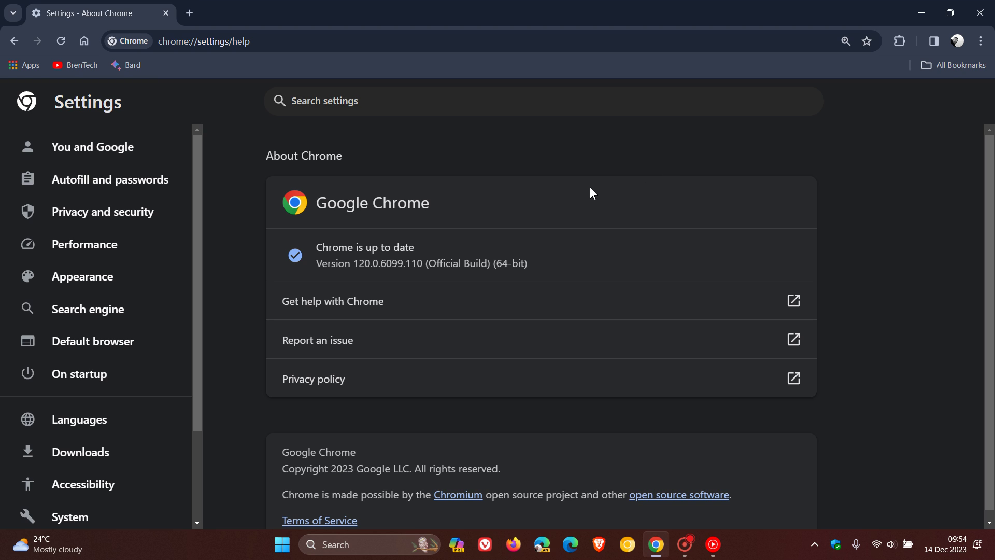
click(84, 41)
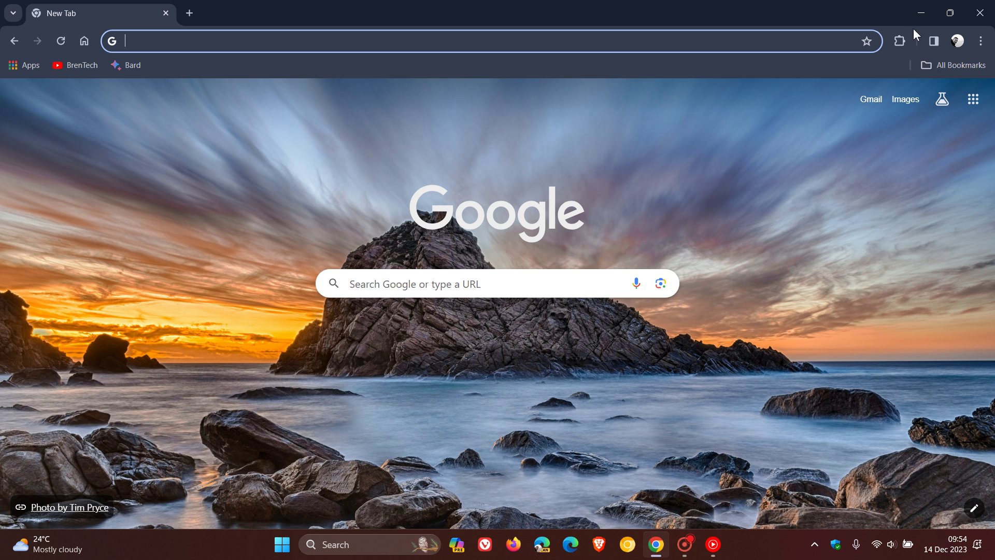
click(932, 41)
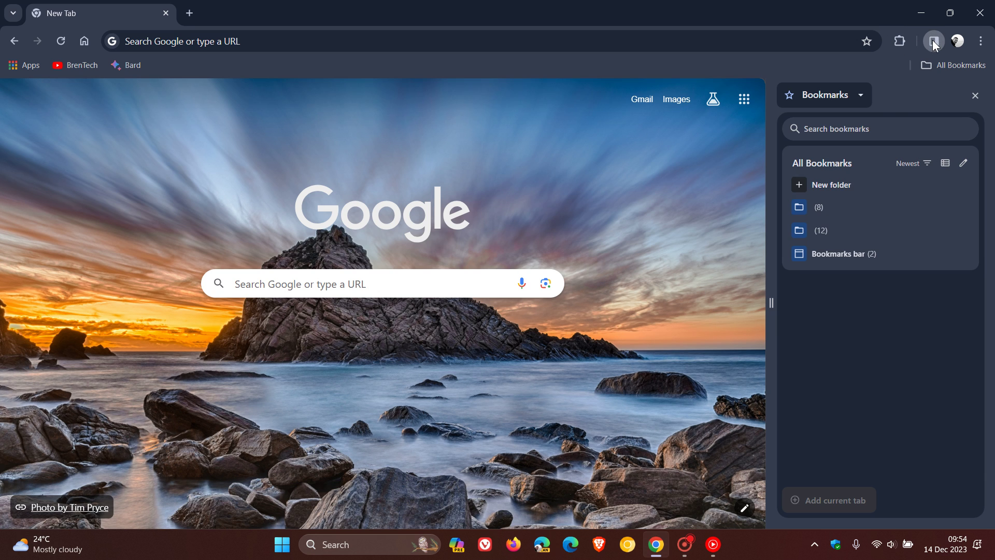
click(856, 99)
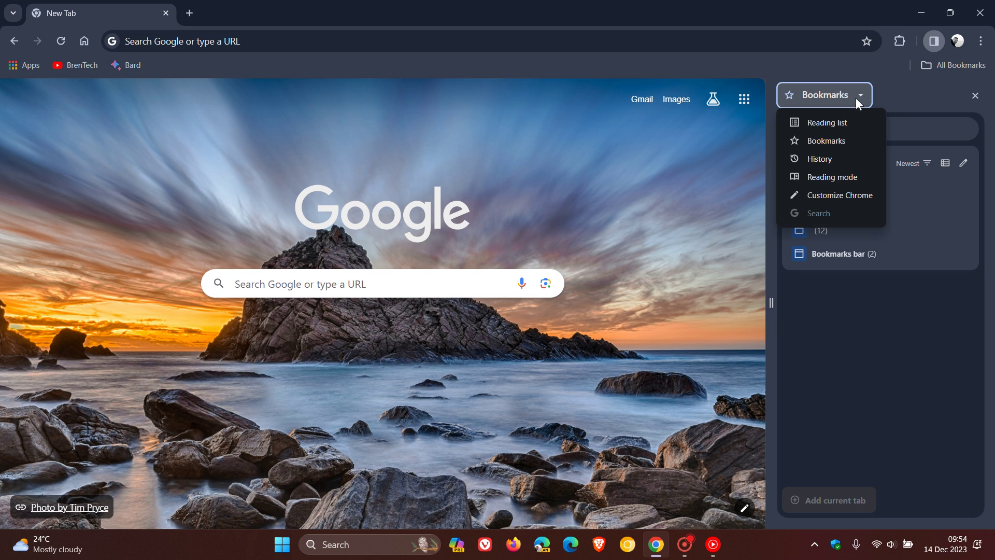
click(980, 41)
click(701, 210)
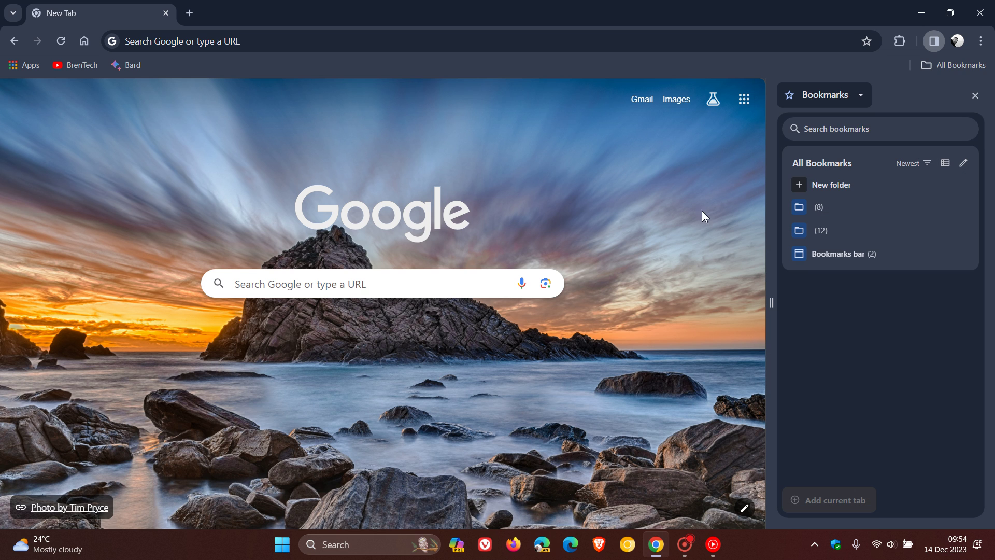
click(975, 95)
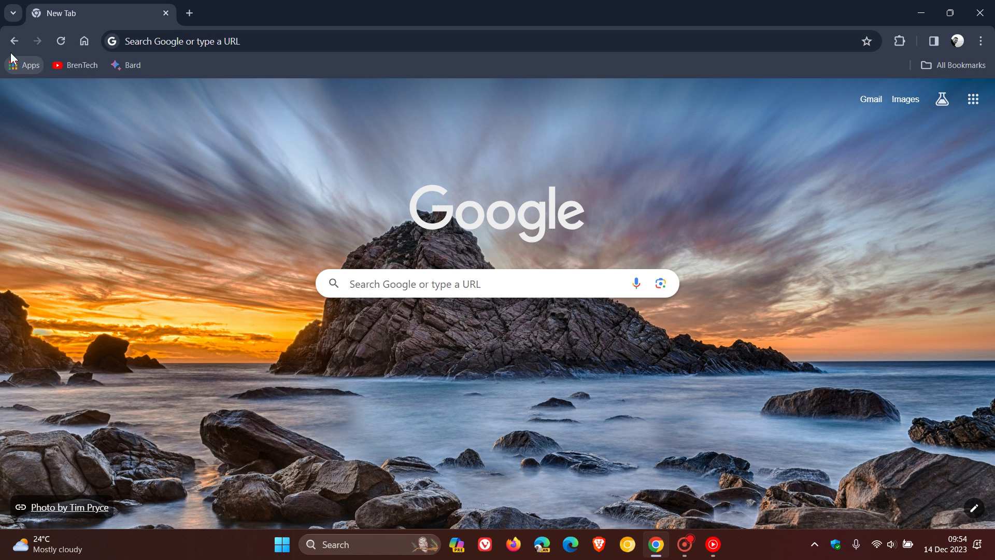
Open and close the Tab Search list twice
click(12, 16)
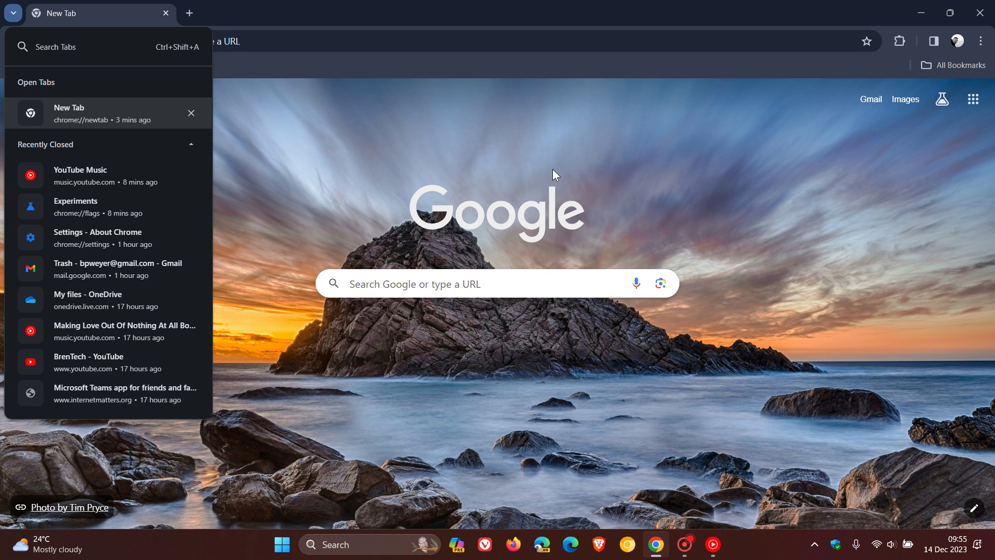
click(537, 162)
click(17, 11)
click(684, 190)
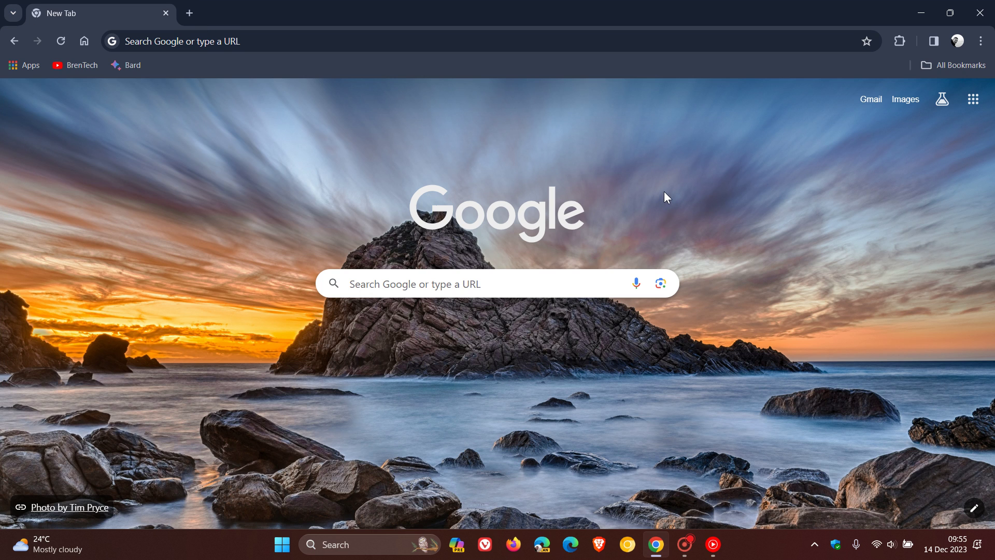
Enter 'cf' in the address bar and load the chrome://flags Experiments page
click(179, 42)
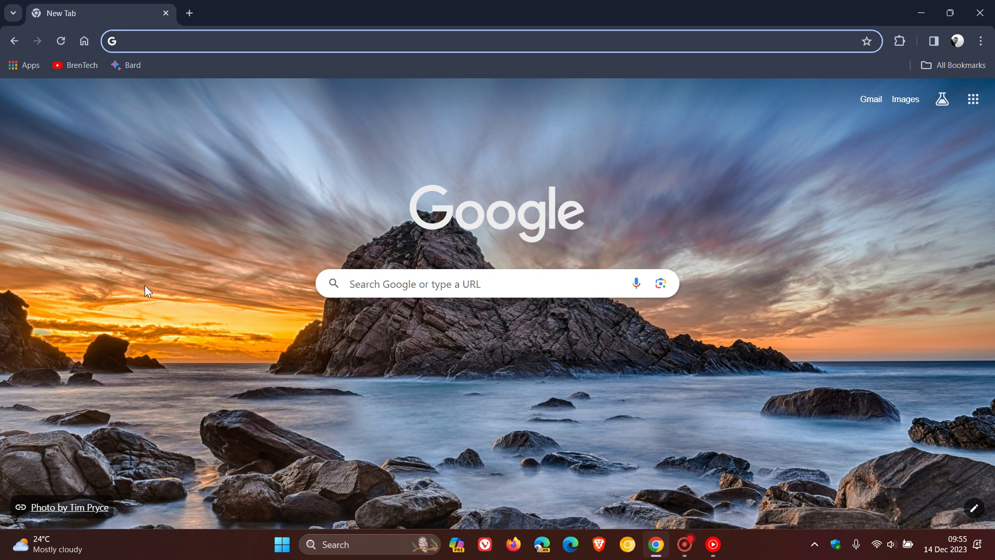
text(cf)
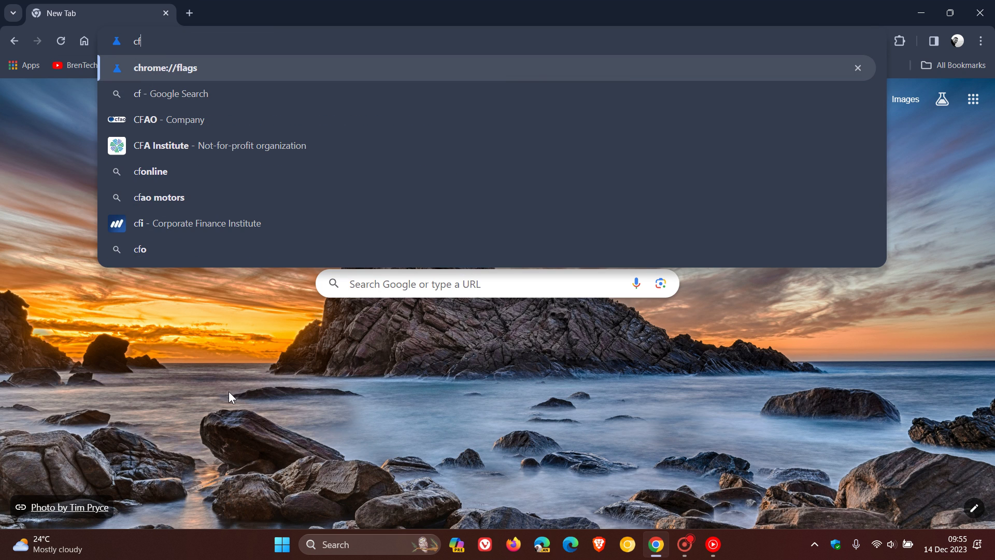
key(Return)
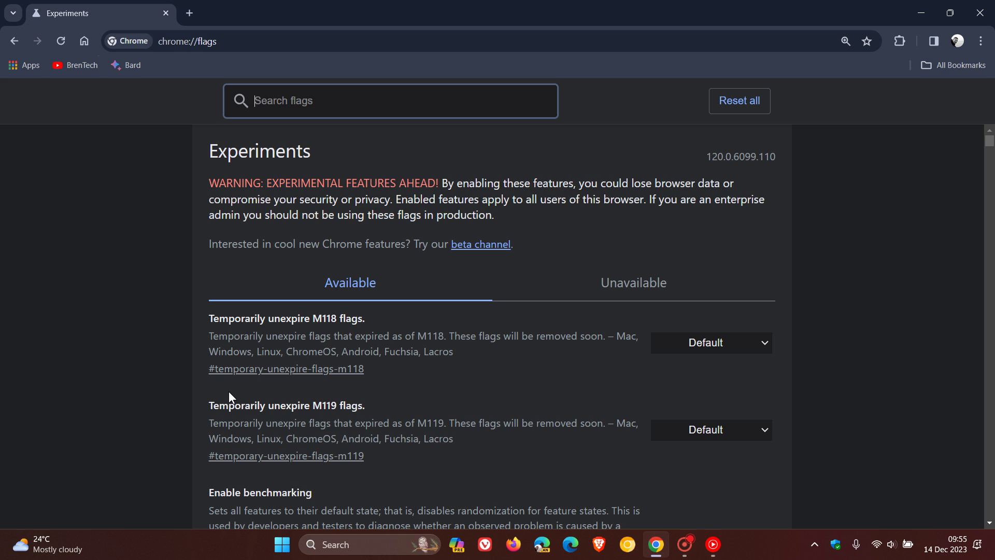
text(refres)
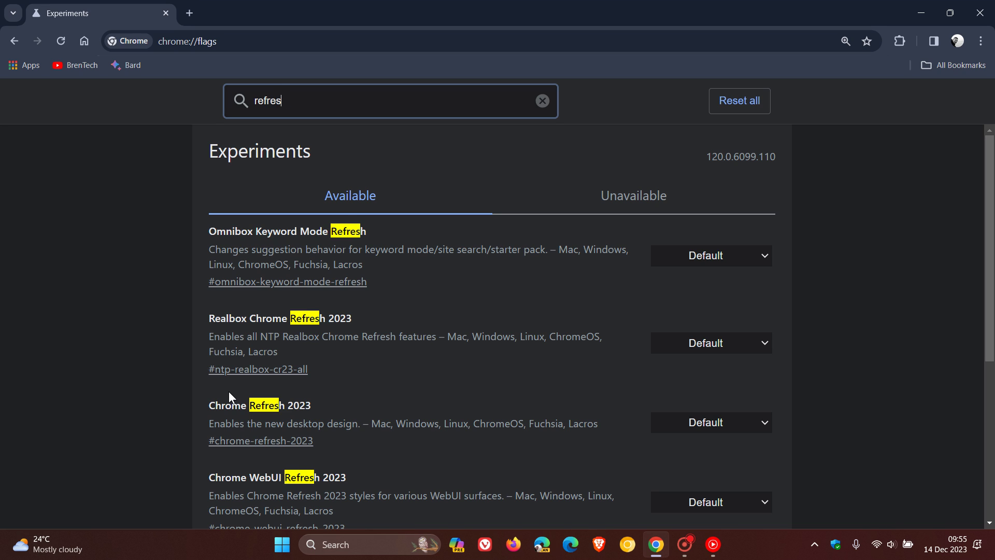
text(h)
scroll(832, 257, down, 5)
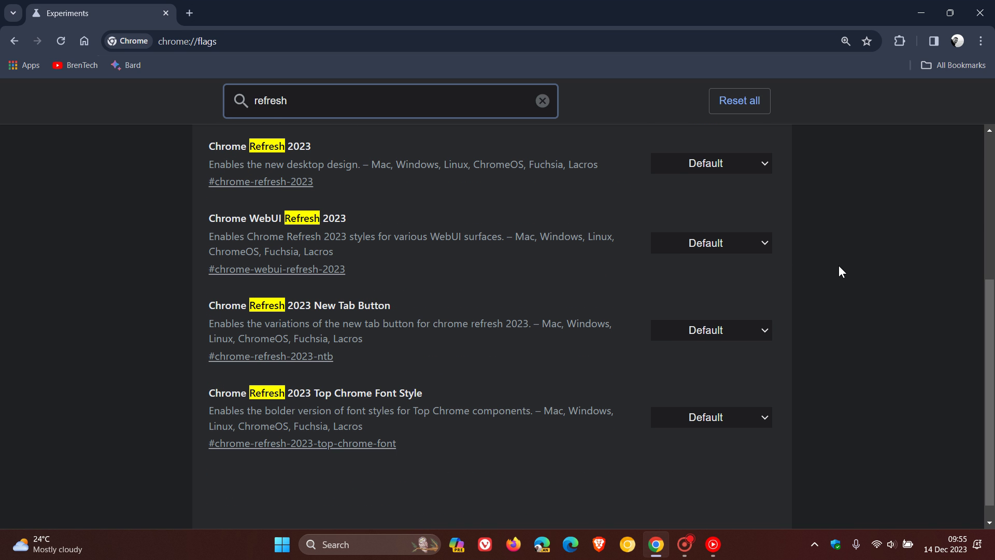
scroll(891, 171, up, 3)
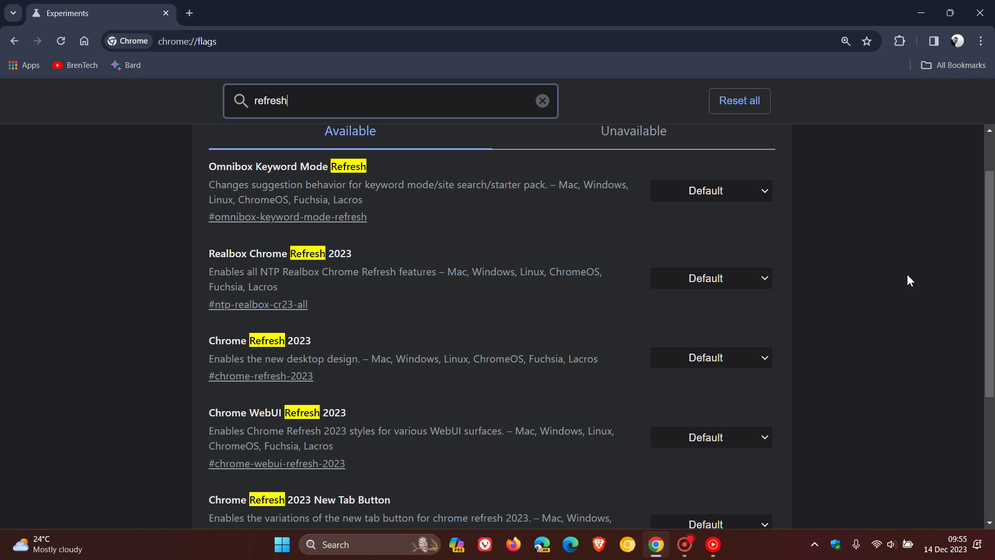
click(736, 192)
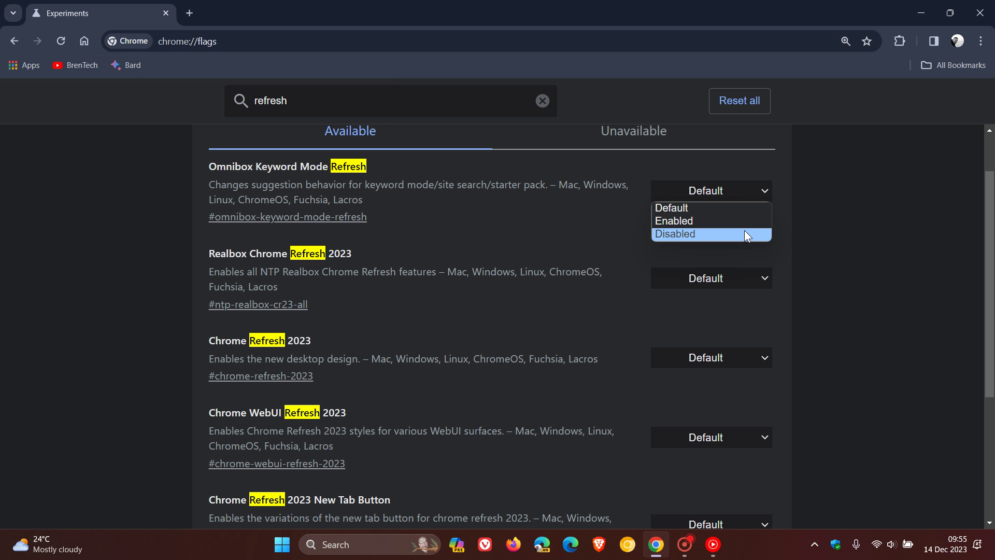
click(848, 246)
scroll(861, 311, down, 4)
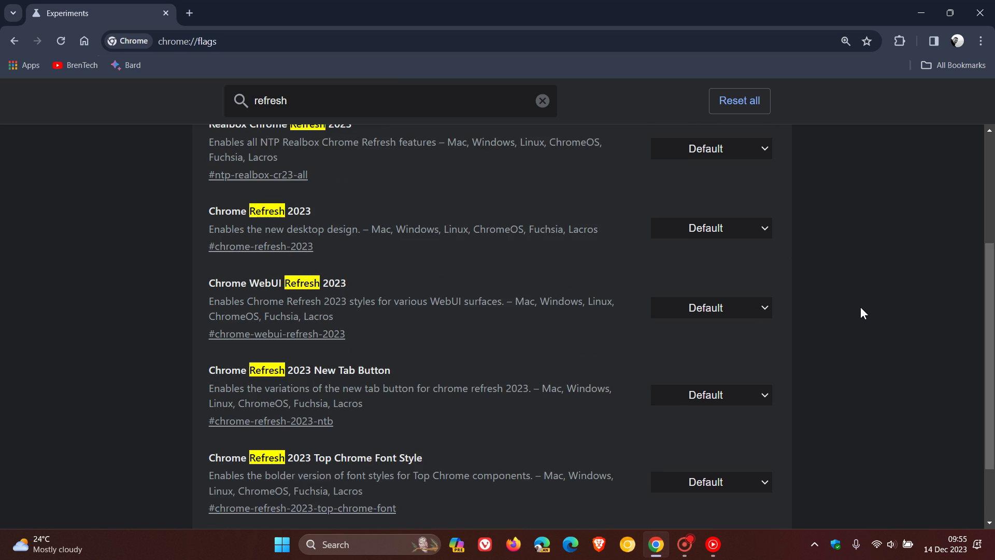
scroll(847, 349, up, 2)
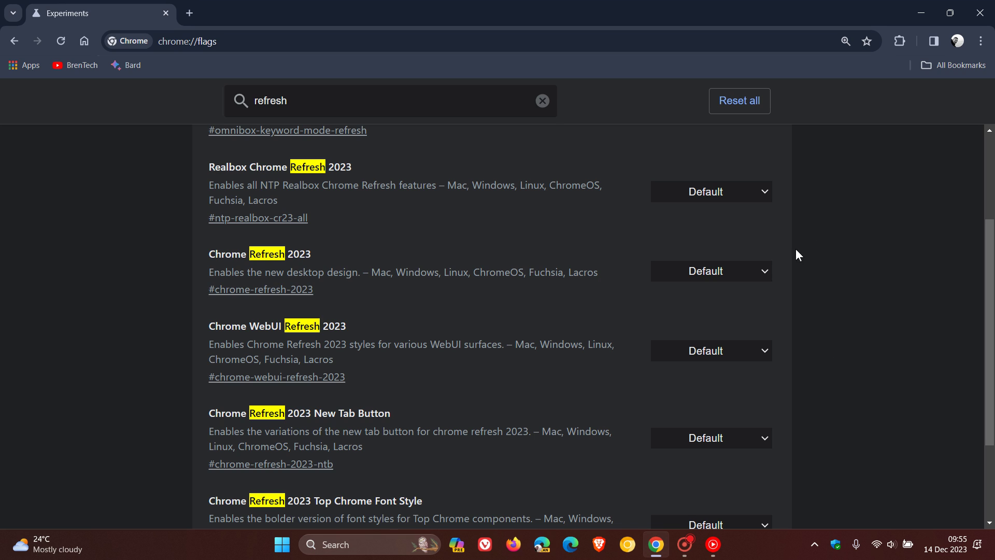
click(736, 272)
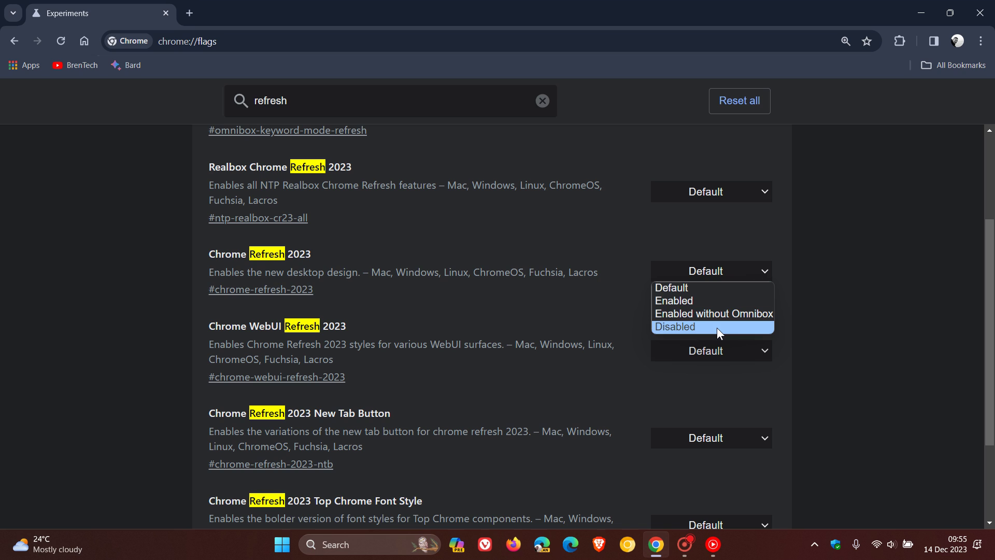
click(838, 319)
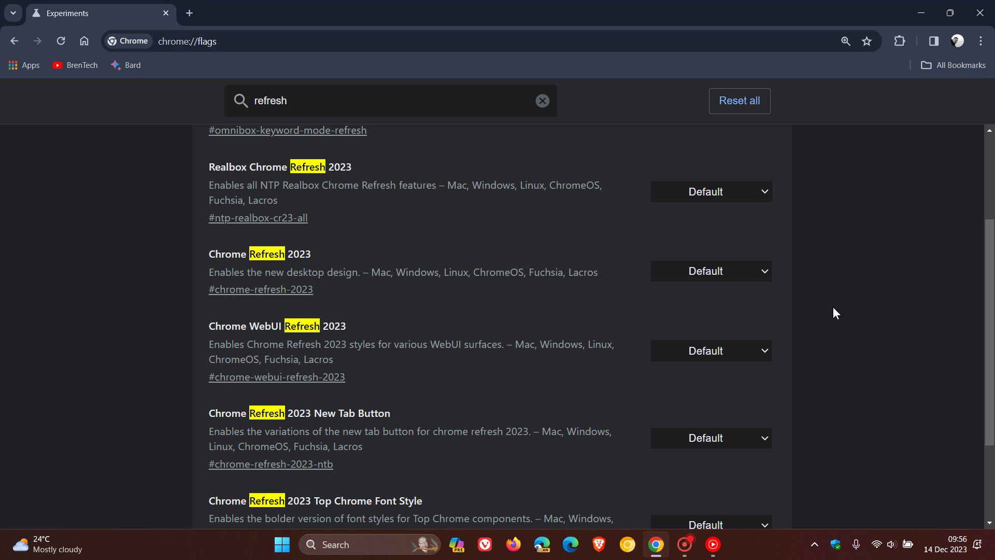
scroll(833, 307, down, 2)
scroll(835, 304, up, 2)
scroll(853, 321, down, 1)
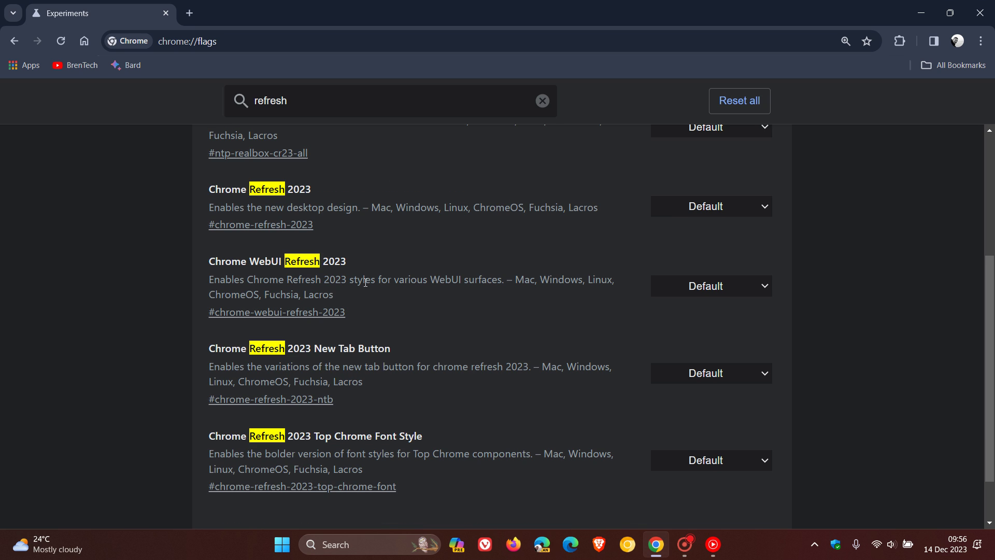
Set the Chrome Refresh 2023 New Tab Button flag to Disabled and relaunch Chrome
click(9, 19)
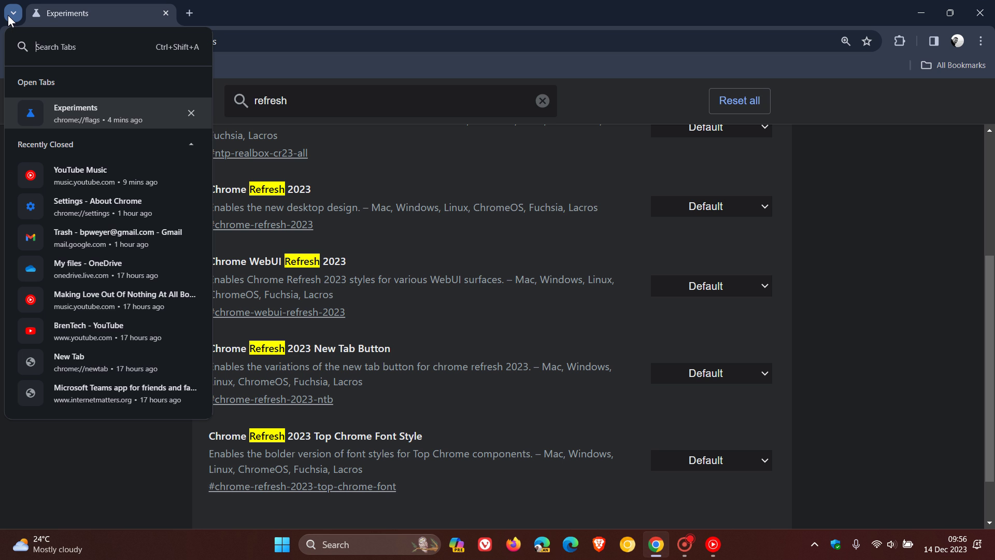
click(908, 336)
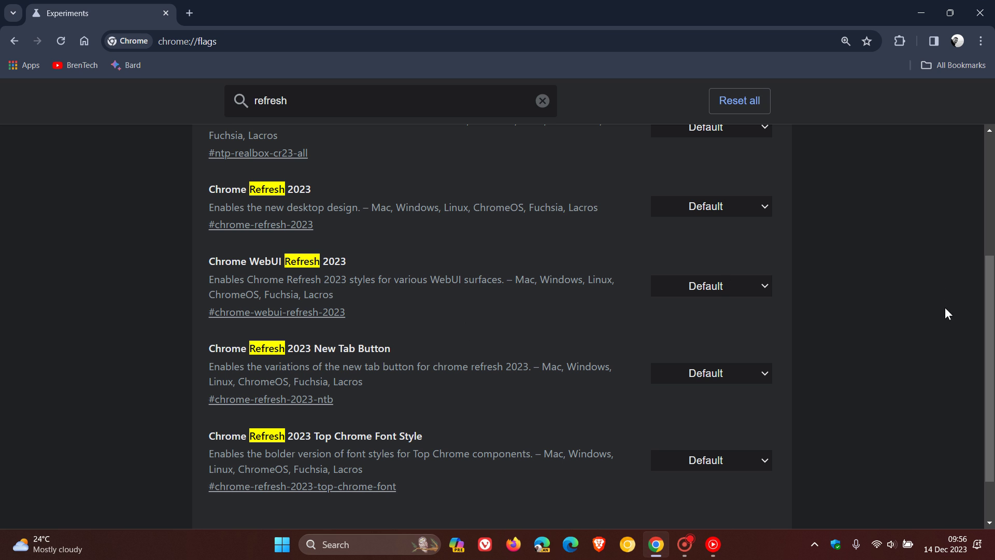
click(713, 374)
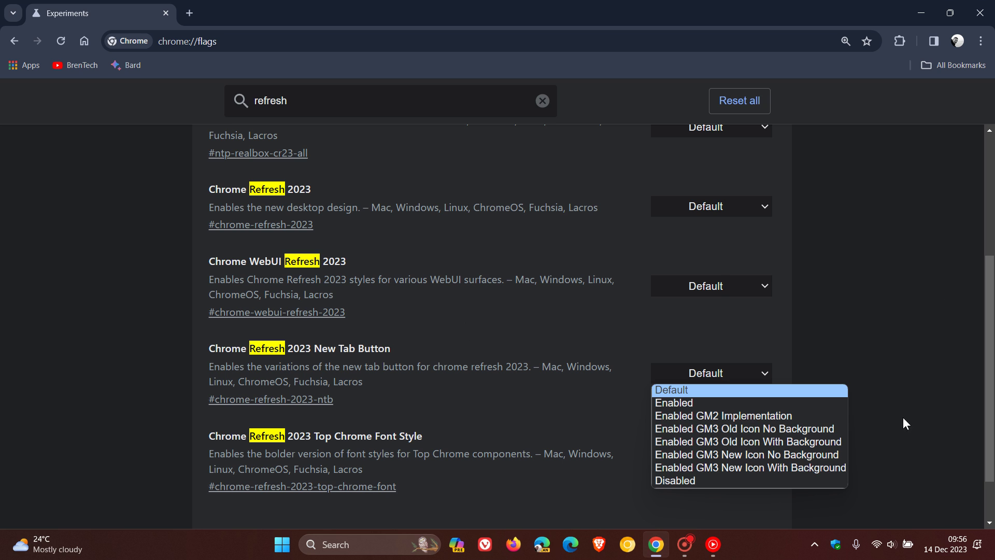
click(757, 480)
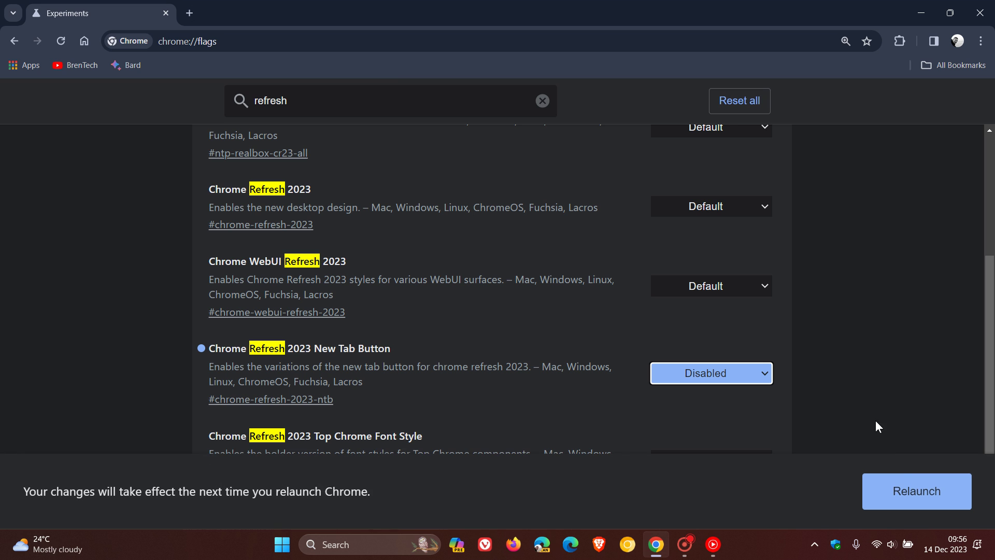
click(902, 495)
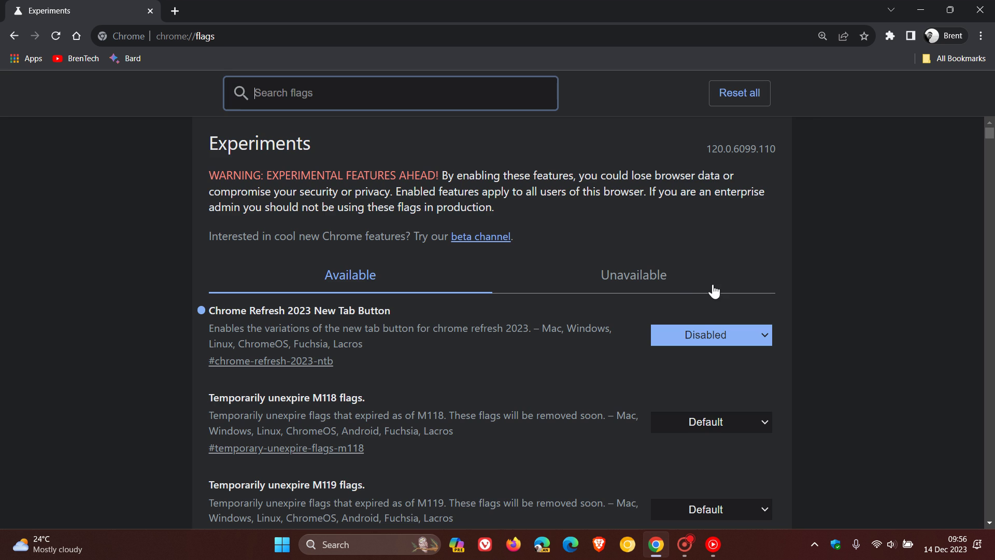
Go to the New Tab page, check the relocated Tab Search list, then focus the address bar
click(78, 35)
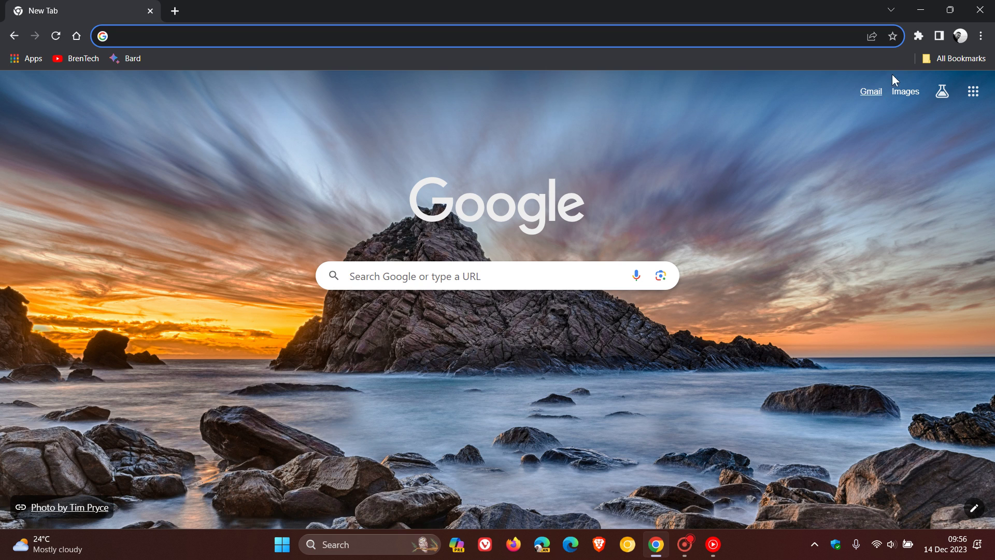
click(891, 9)
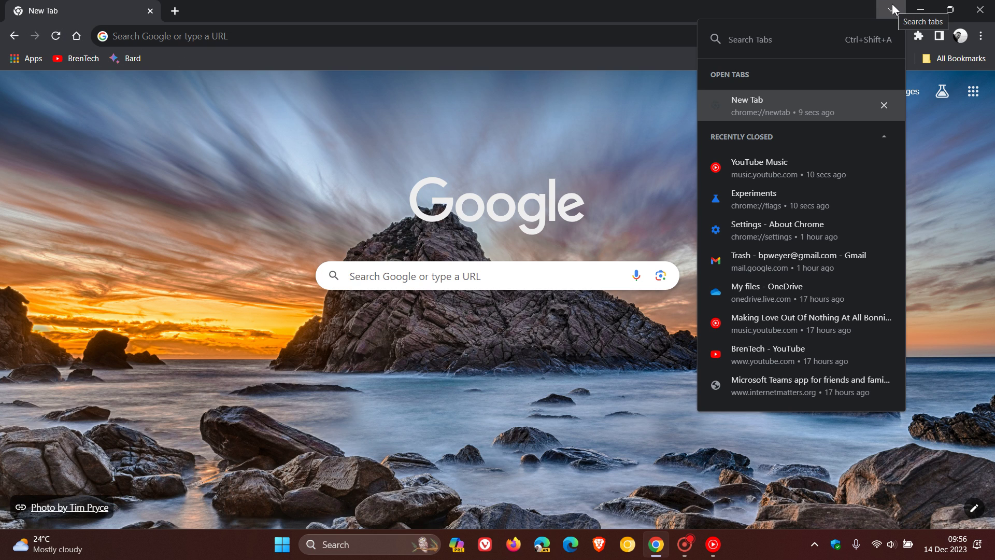
click(596, 126)
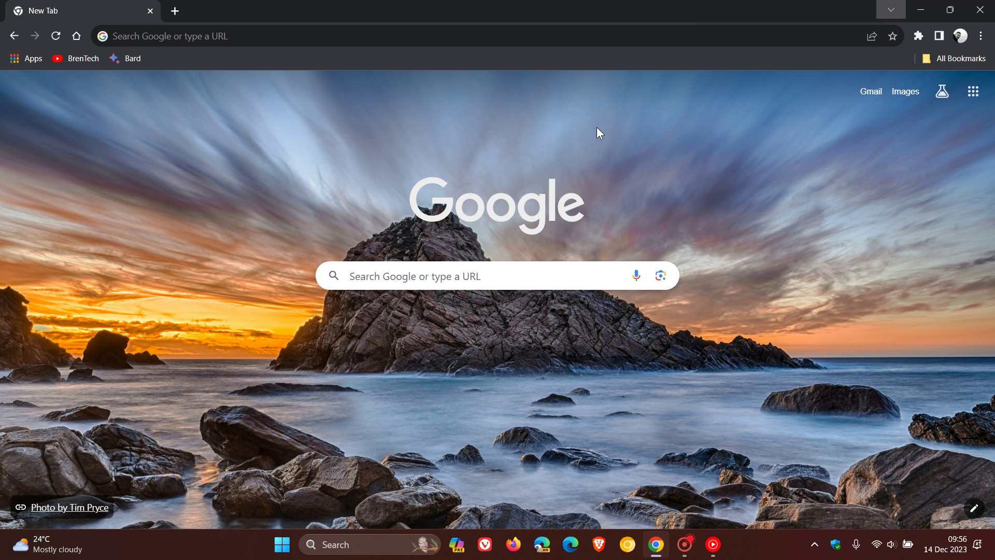
click(196, 42)
Return to chrome://flags, set the Chrome Refresh 2023 New Tab Button flag to Default, and relaunch
text(cf)
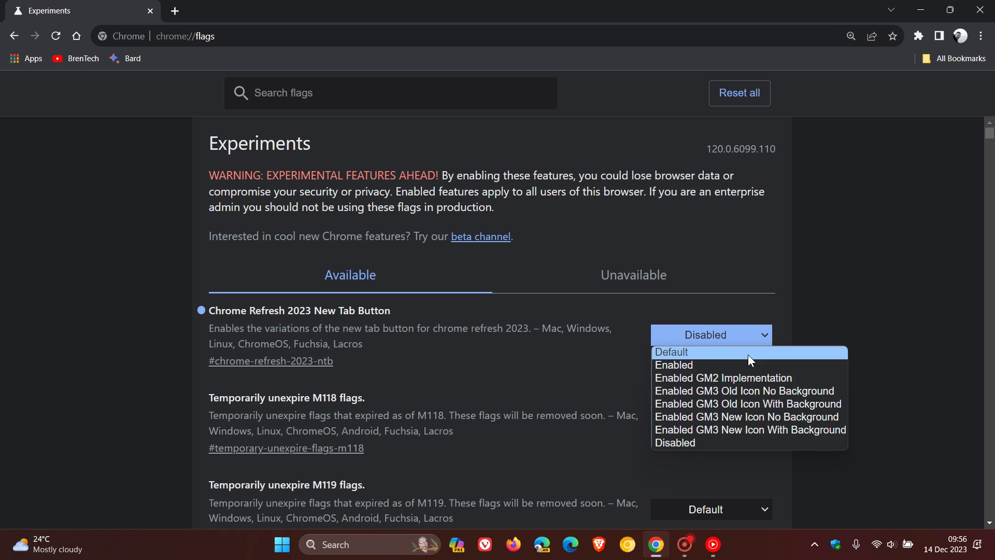
click(749, 351)
click(917, 492)
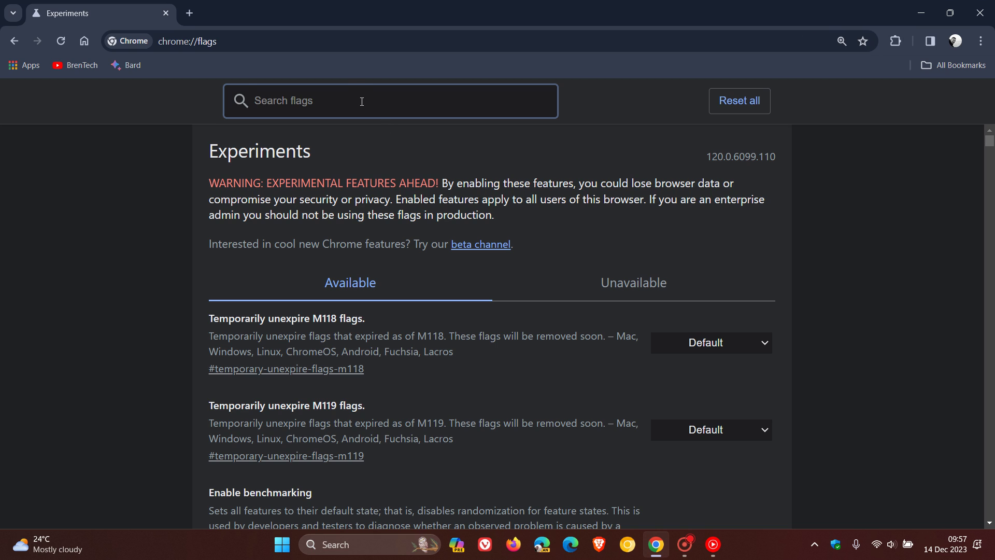
Filter the flags by 'refresh' to verify the New Tab Button flag is at Default
text(refres)
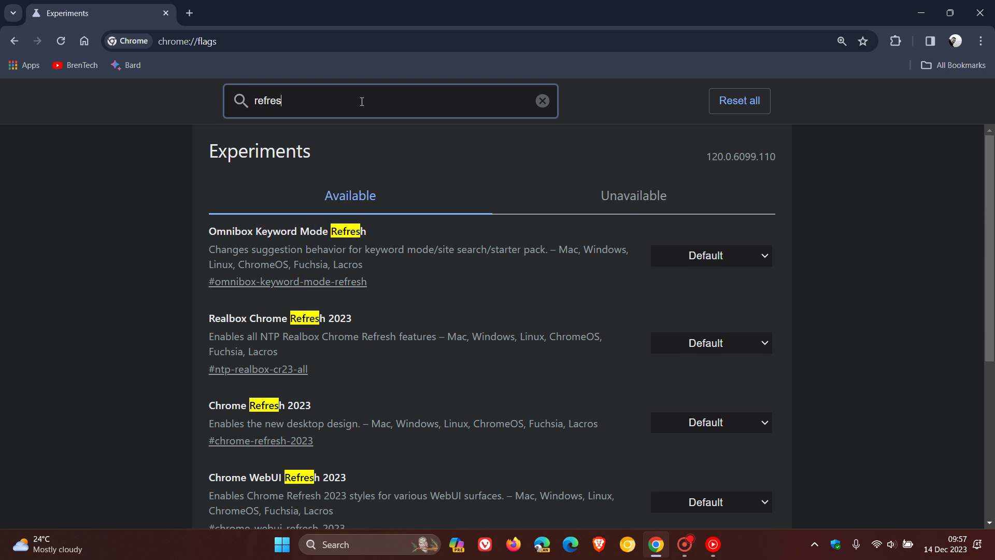
text(h)
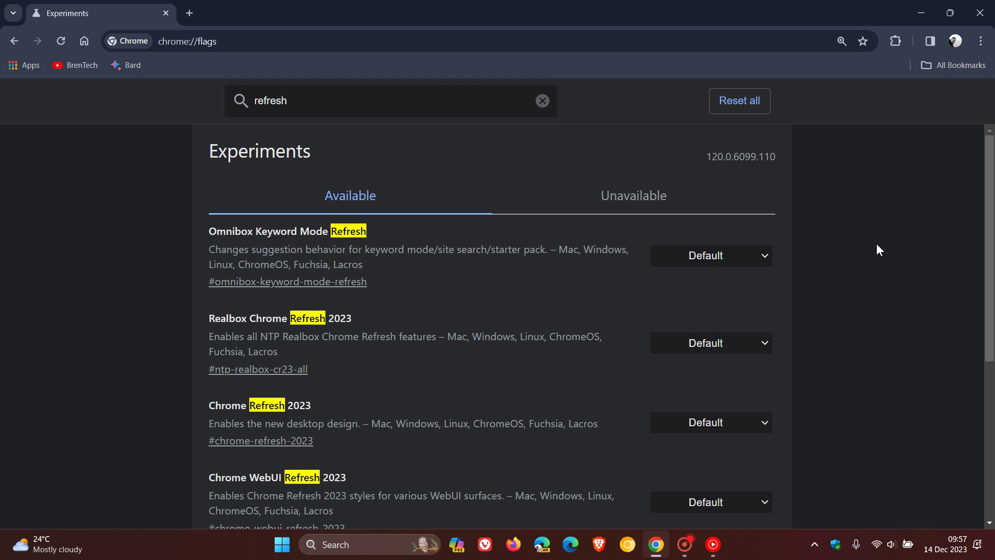
scroll(875, 250, down, 4)
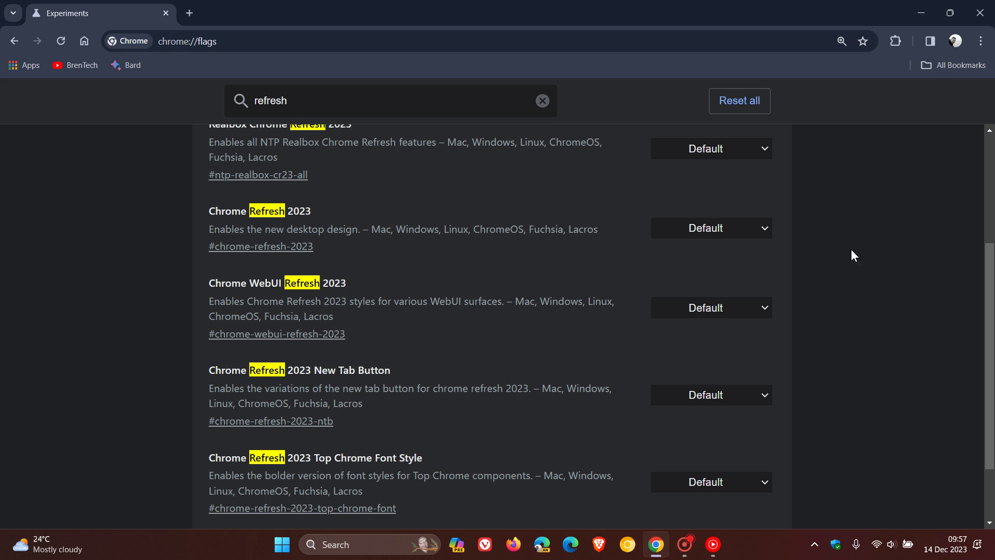
scroll(876, 238, up, 4)
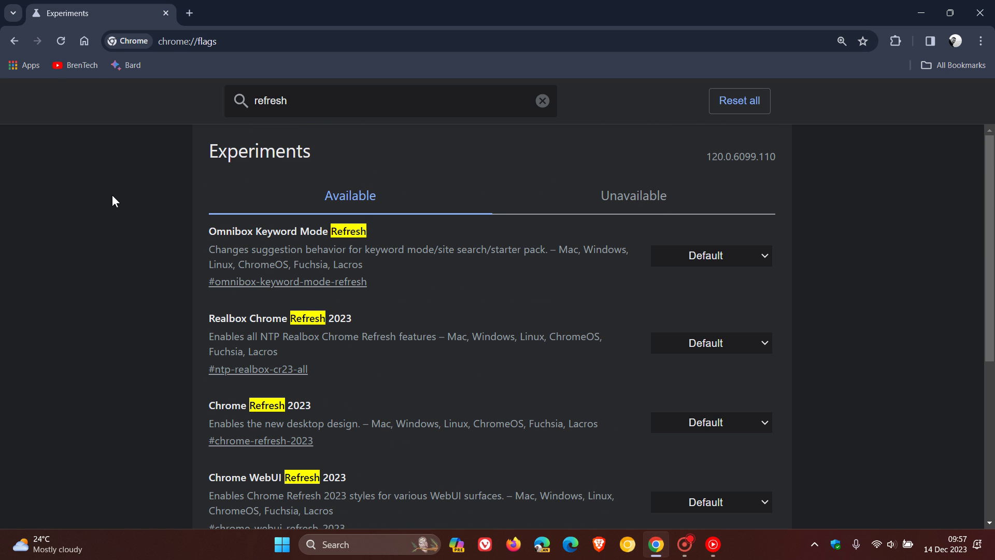
click(78, 40)
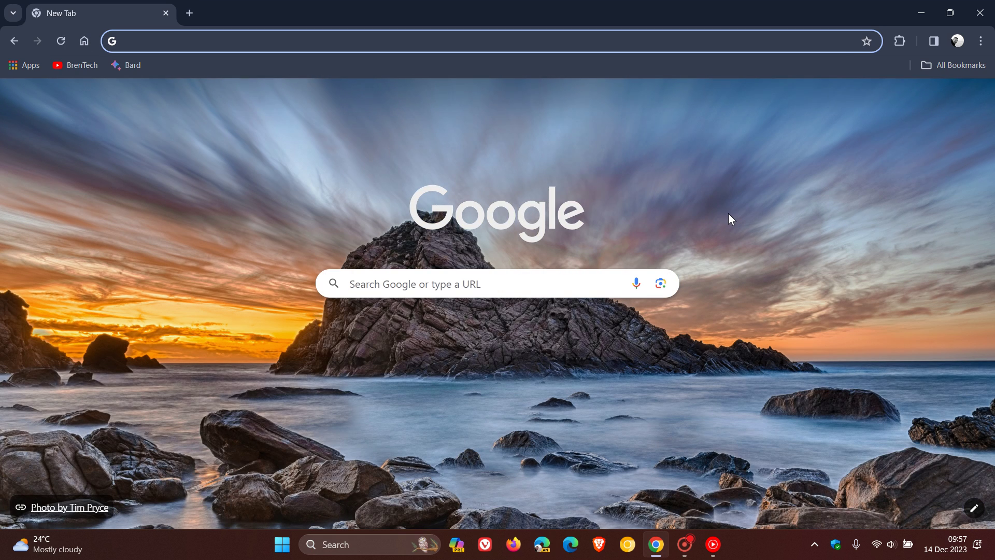